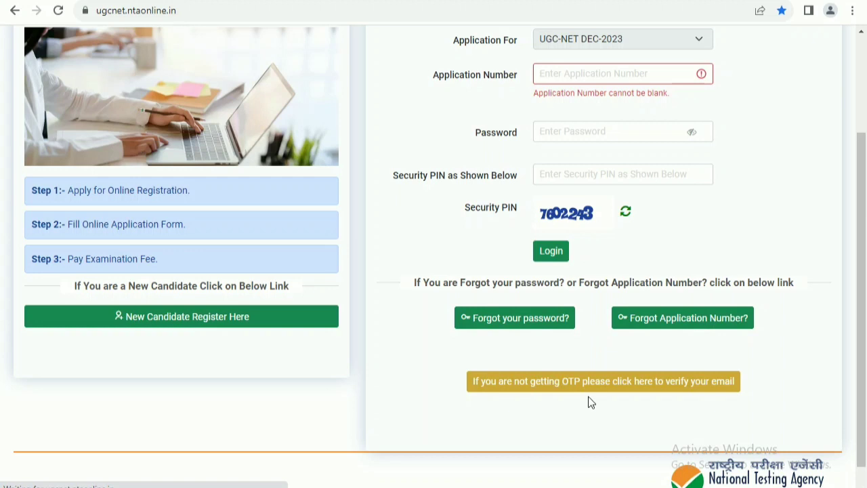
Step: Look at the page for resending the verification email and return to the home login page
left_click(581, 386)
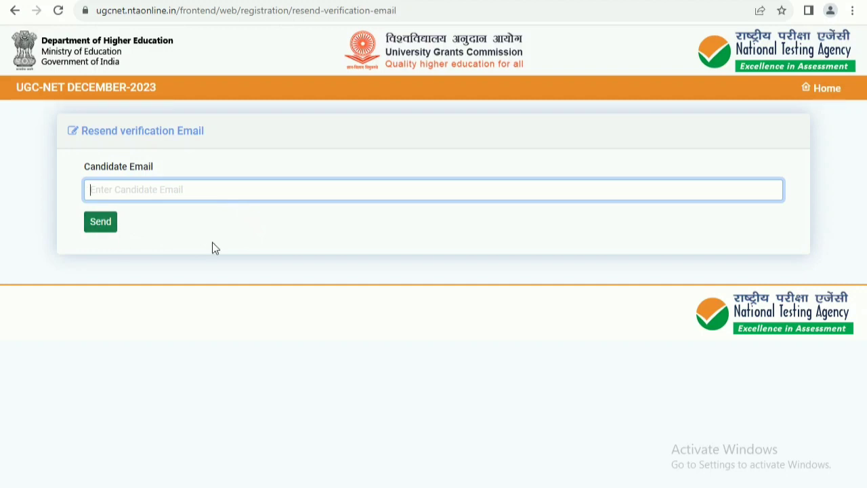
left_click(823, 89)
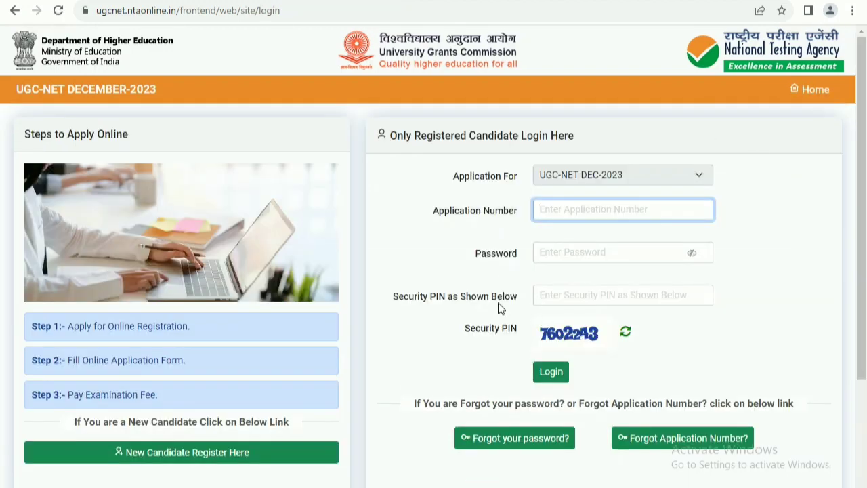
Step: Start the registration for a new candidate from the login page
scroll(350, 271, "down", 2)
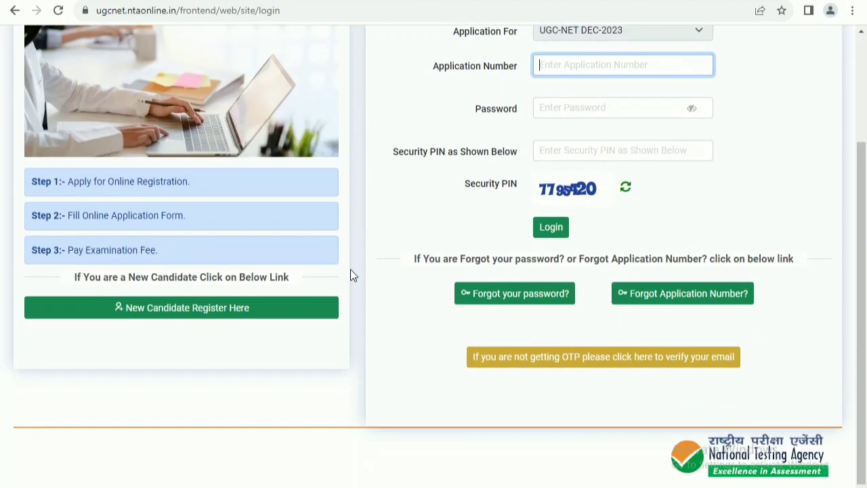
left_click(224, 314)
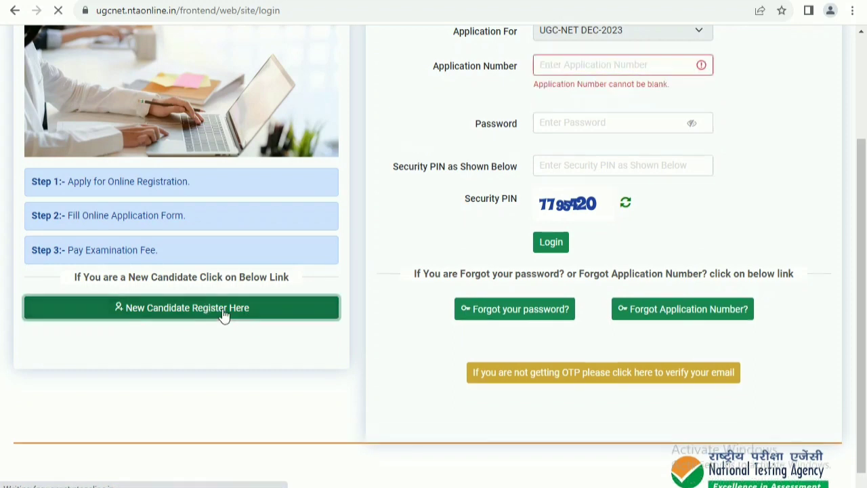
Step: Open the UGC-NET Information Bulletin from the instructions page and look through the PDF
scroll(394, 268, "down", 1)
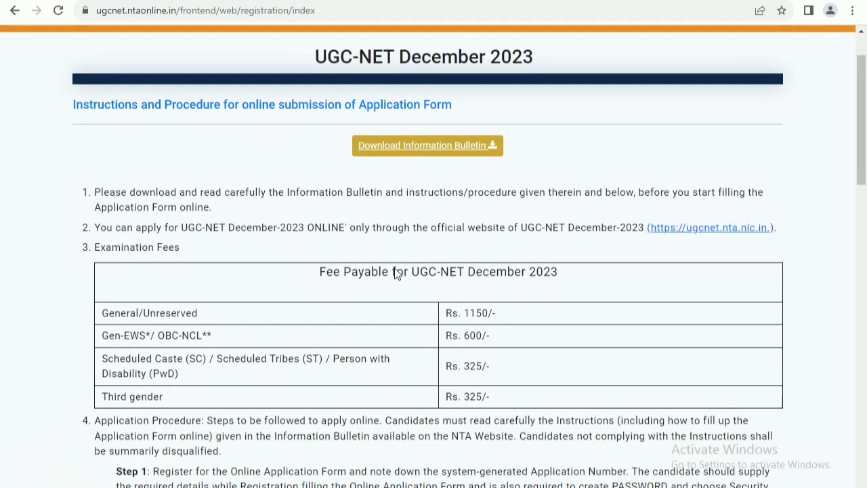
left_click(434, 155)
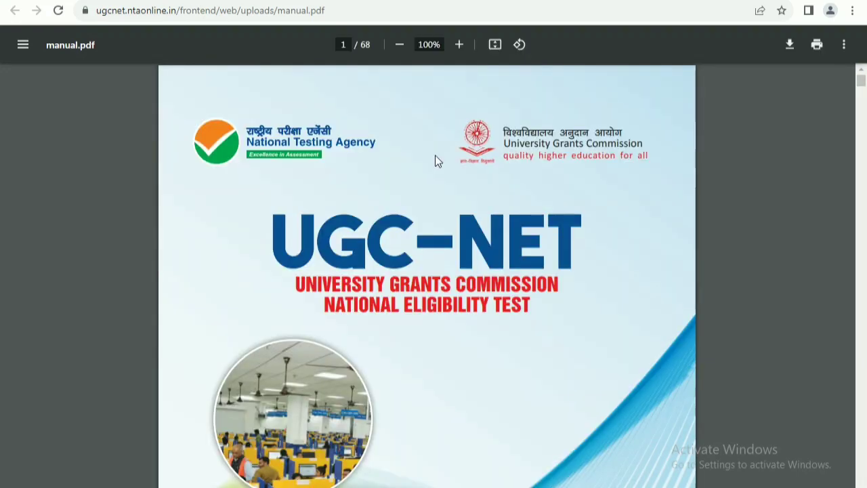
left_click(458, 44)
left_click_drag(865, 90, 826, 208)
scroll(533, 269, "down", 10)
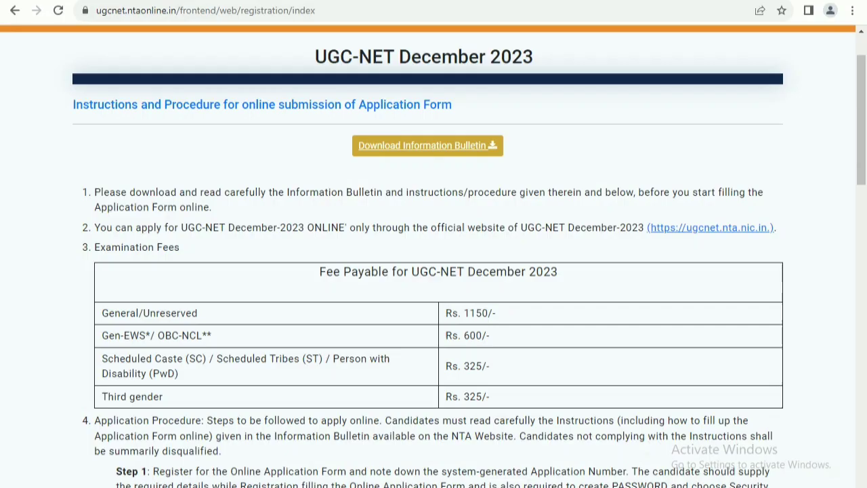
Step: Accept the declaration of having read the Information Bulletin and instructions, and proceed to the registration form
scroll(385, 248, "down", 2)
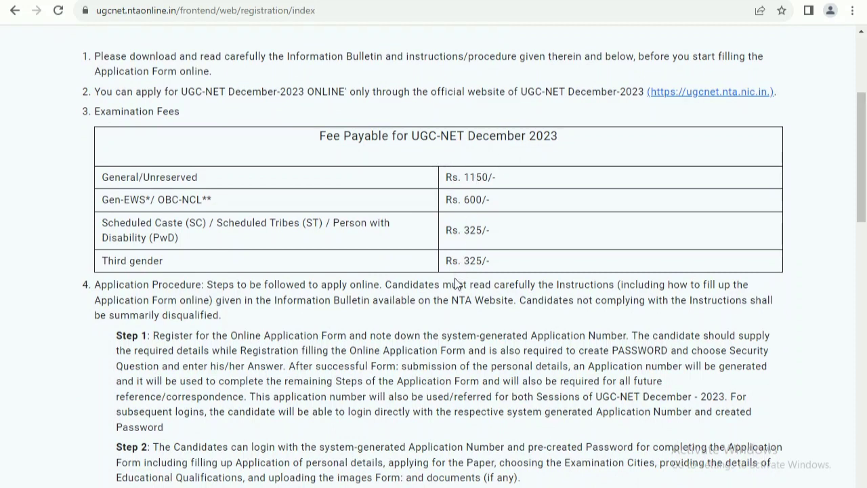
scroll(433, 226, "down", 6)
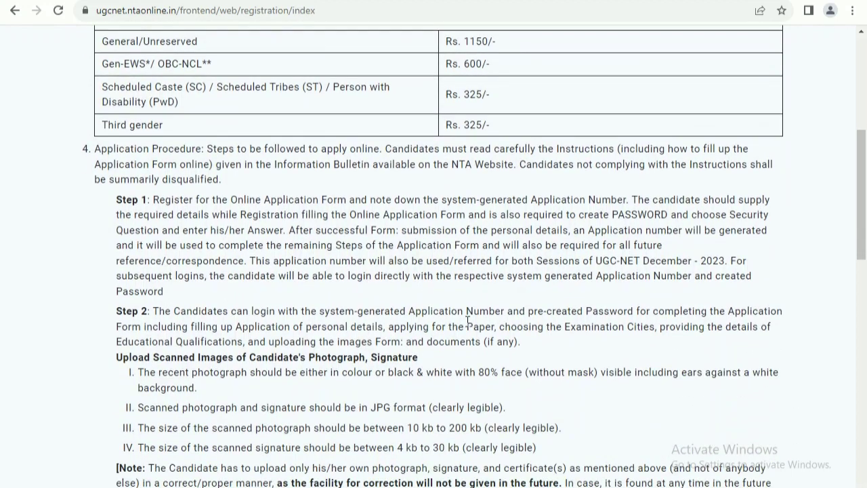
scroll(401, 270, "down", 8)
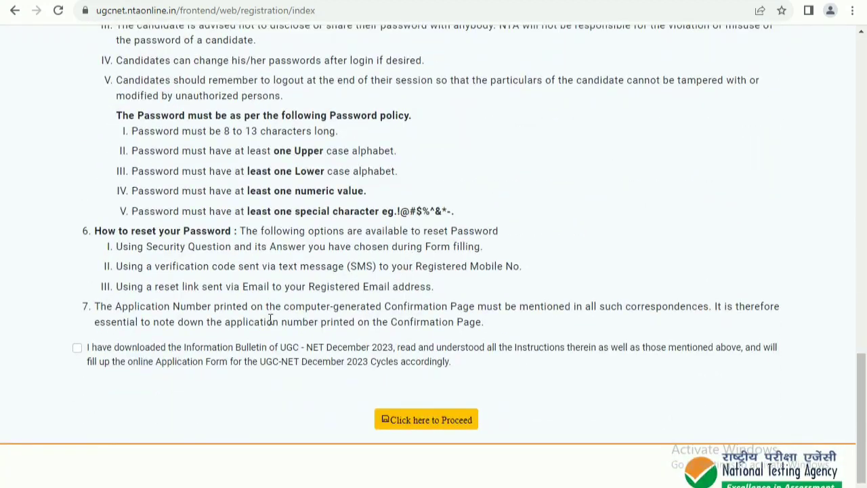
left_click(78, 348)
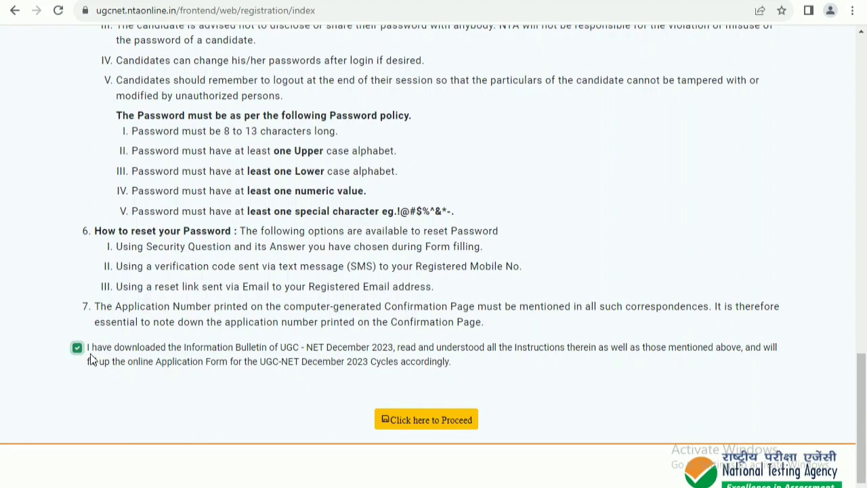
left_click(434, 427)
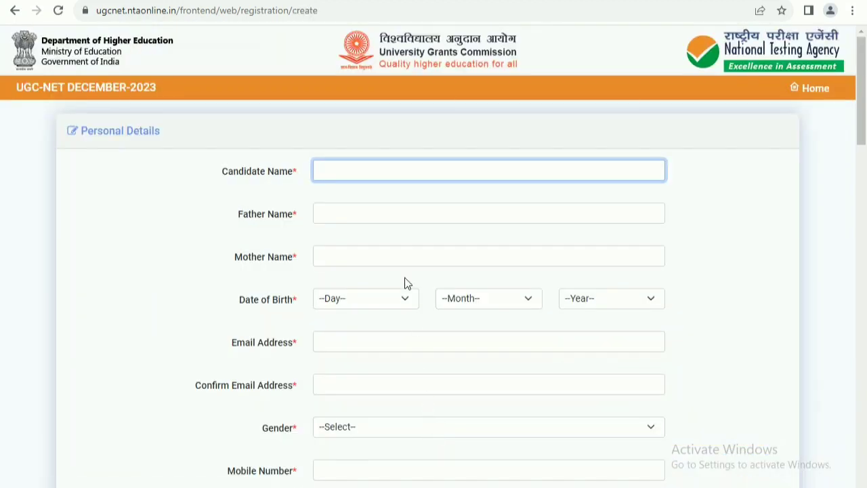
Step: Go through the candidate, father and mother name fields without filling them, and set the gender to Male
scroll(864, 146, "down", 1)
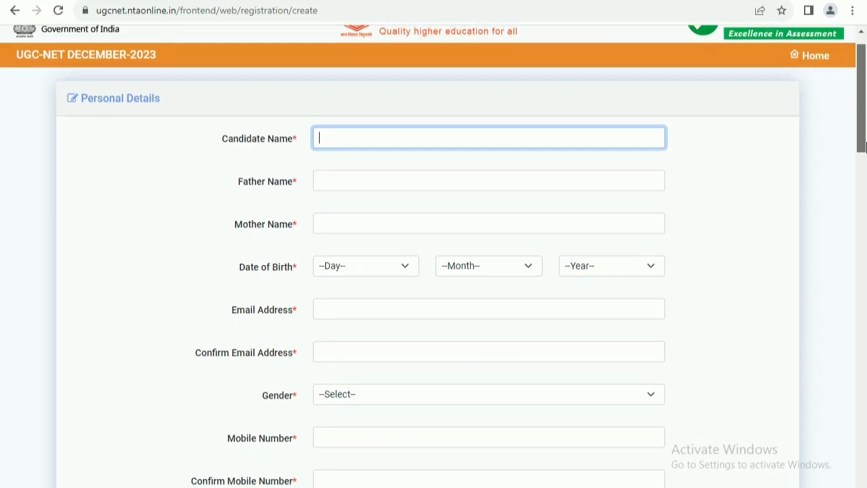
scroll(865, 146, "down", 2)
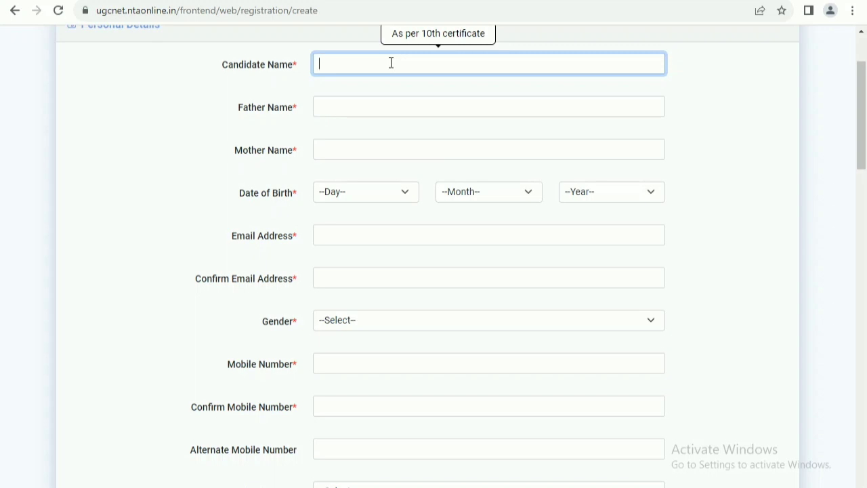
left_click(386, 105)
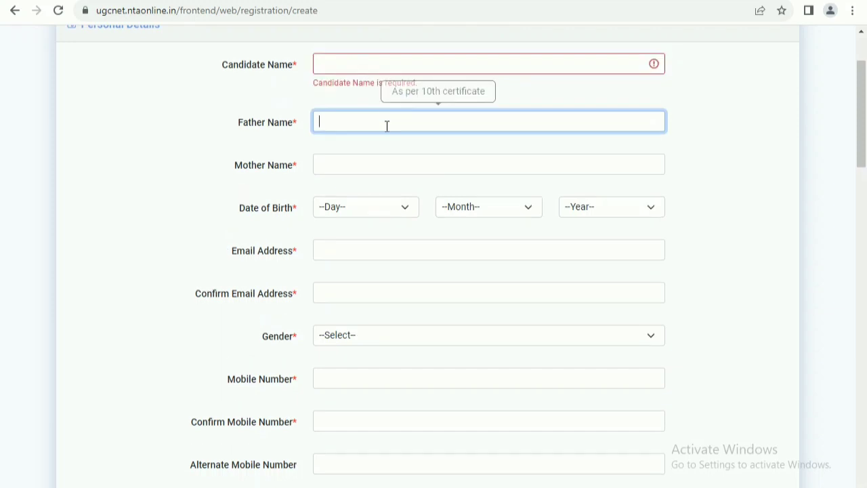
left_click(374, 157)
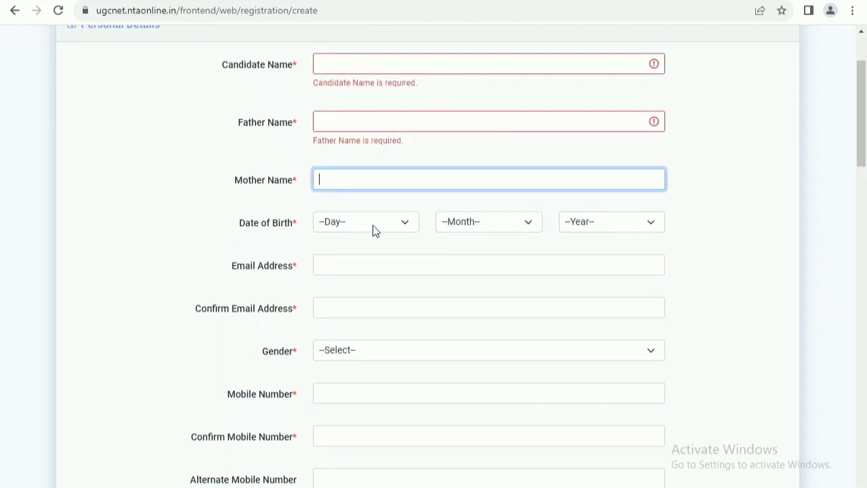
scroll(548, 227, "down", 2)
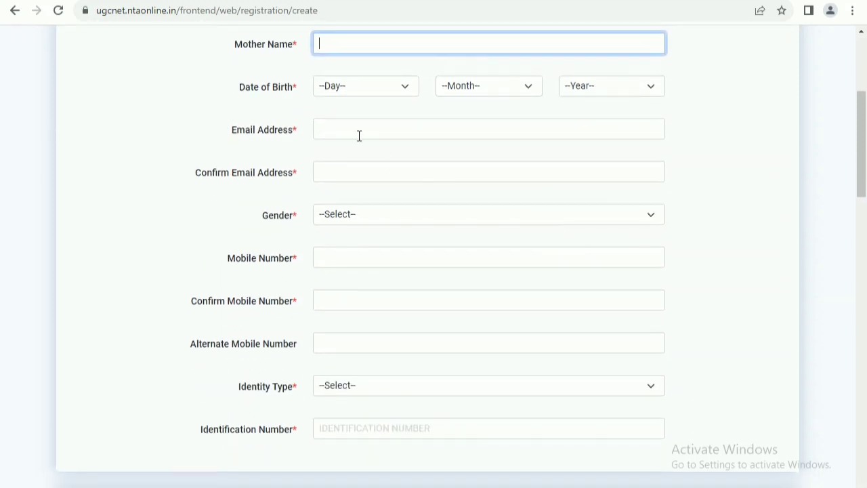
left_click(352, 214)
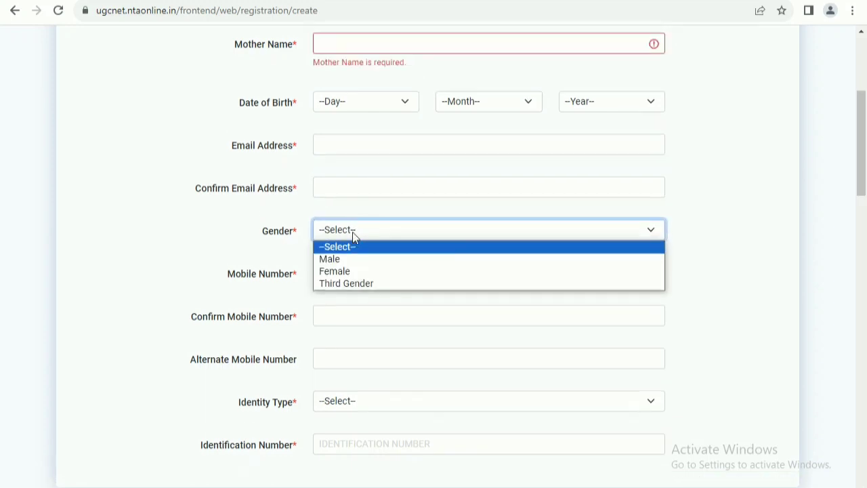
left_click(352, 260)
Step: Set the identity type to Other Government Id Proof With Photo and go to the Identification Number field
scroll(355, 254, "down", 1)
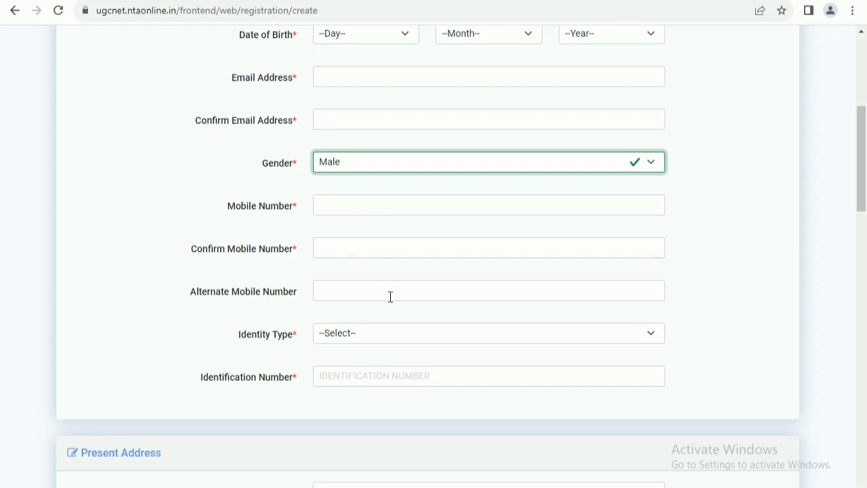
left_click(378, 336)
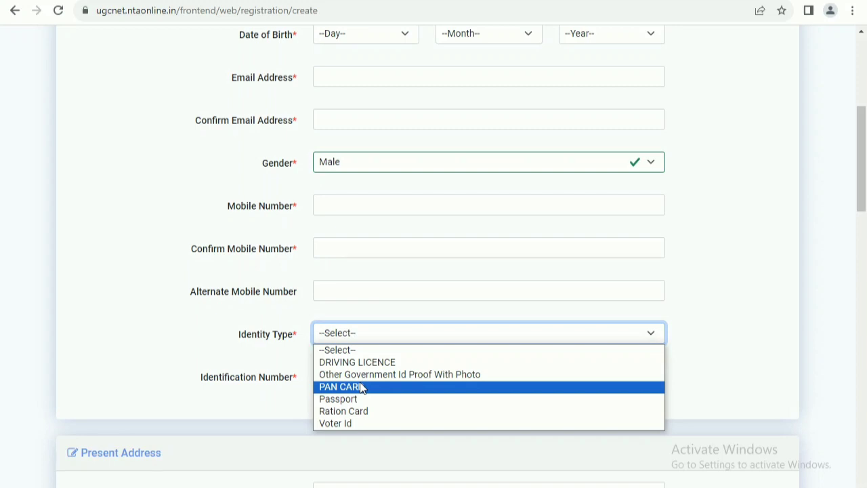
left_click(400, 374)
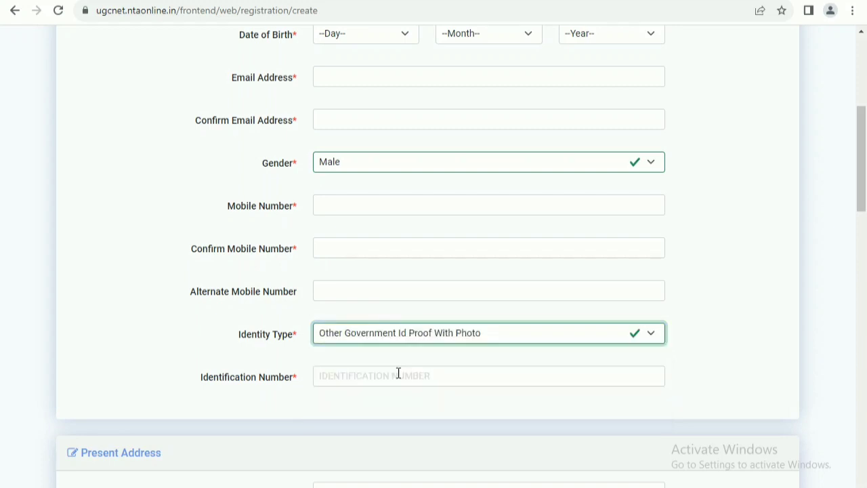
left_click(398, 373)
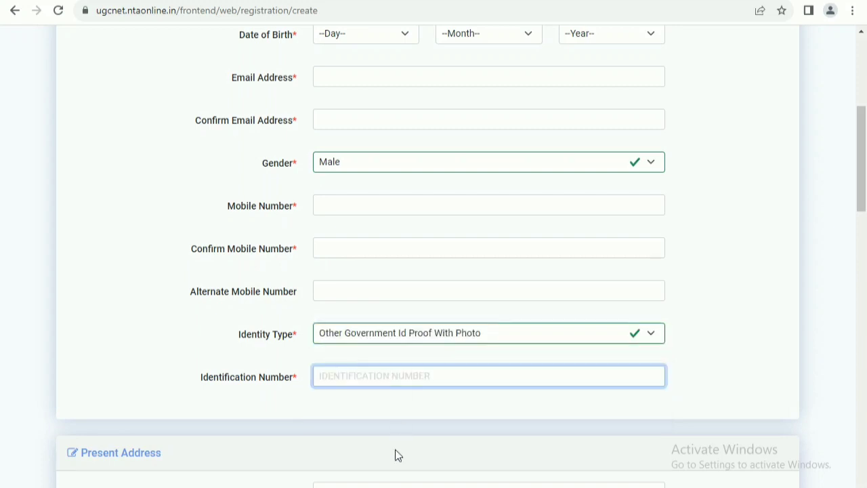
Step: Review the required fields of the Present Address and Permanent Address sections down to the Choose Password section
left_click(376, 484)
scroll(370, 384, "down", 4)
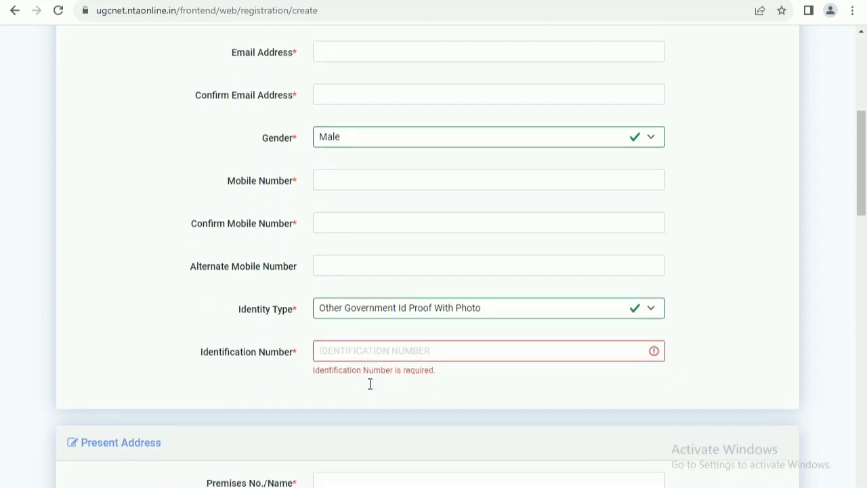
scroll(370, 383, "down", 1)
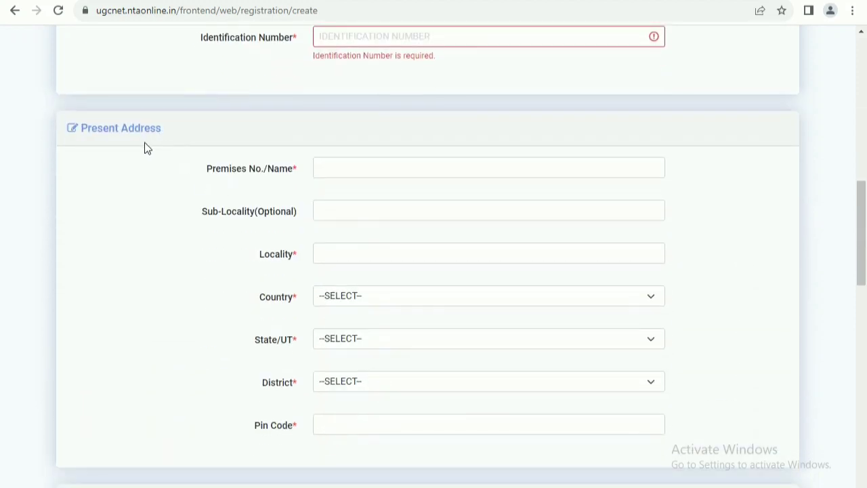
scroll(363, 244, "down", 3)
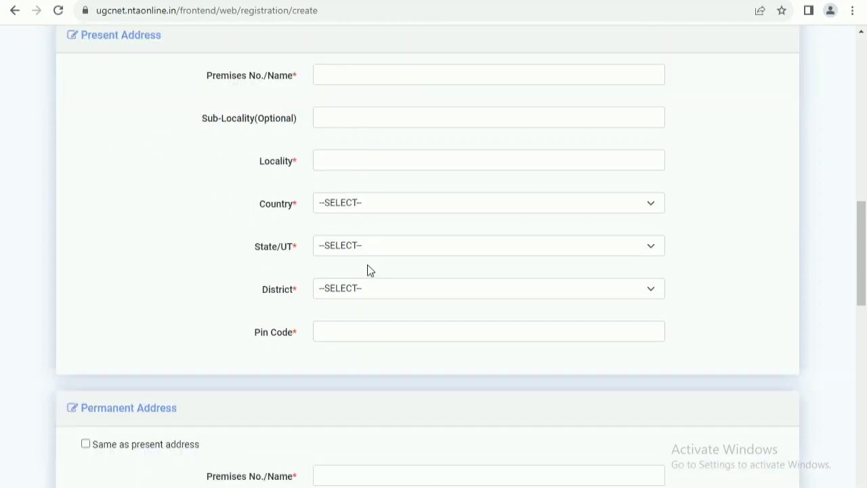
scroll(339, 186, "up", 3)
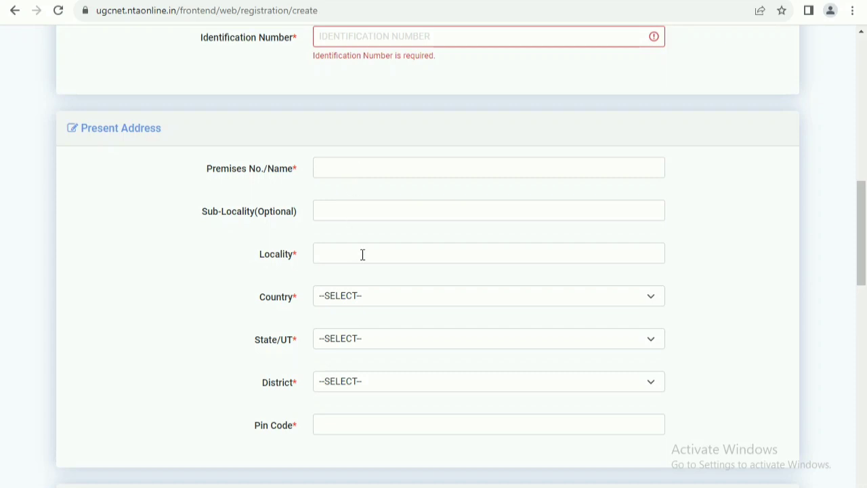
scroll(364, 257, "down", 2)
scroll(364, 262, "down", 3)
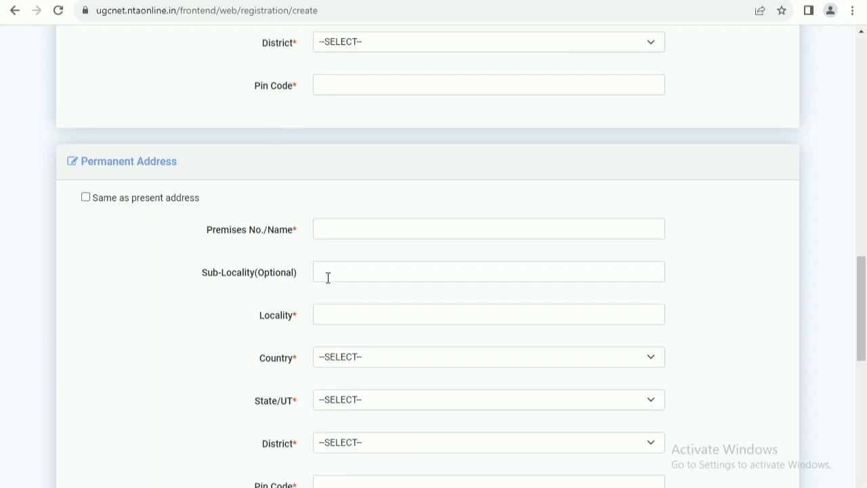
scroll(328, 278, "down", 6)
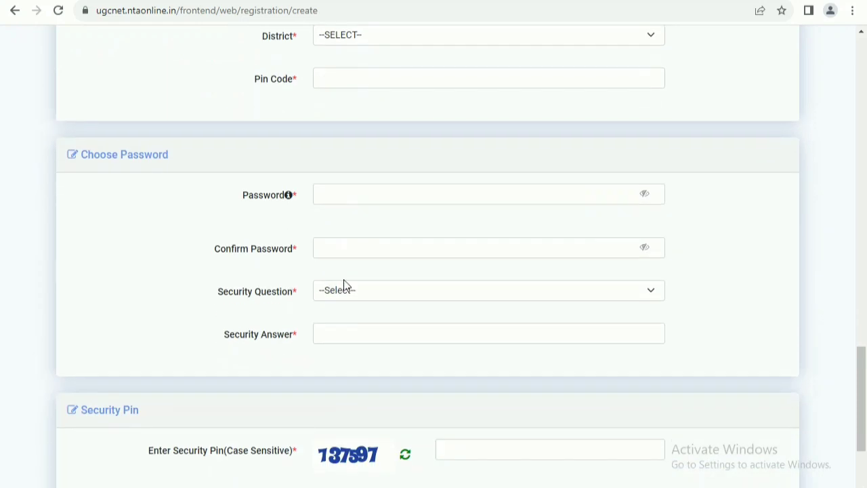
Step: Choose "What is the name of your first school" as the security question and go through the security answer and security pin fields
left_click(352, 195)
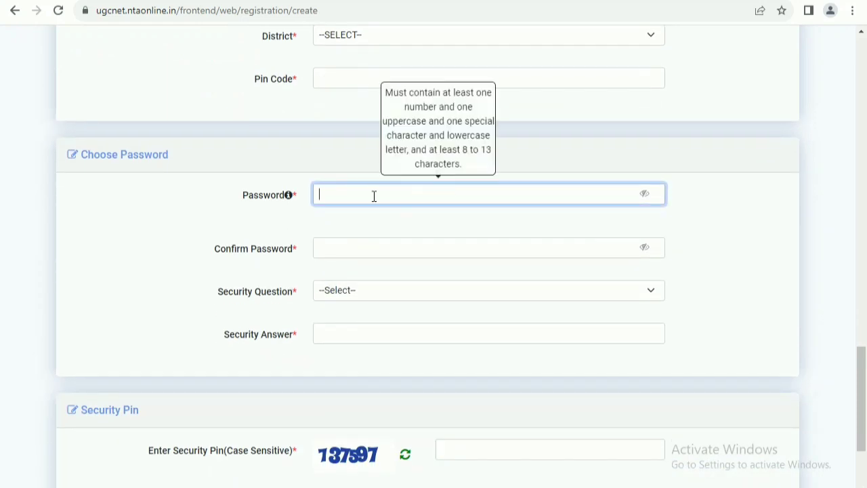
left_click(348, 291)
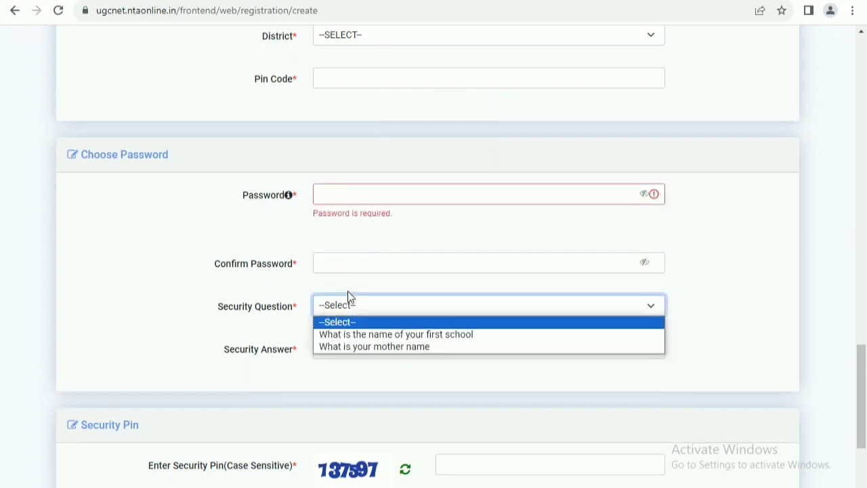
left_click(379, 334)
scroll(349, 242, "down", 3)
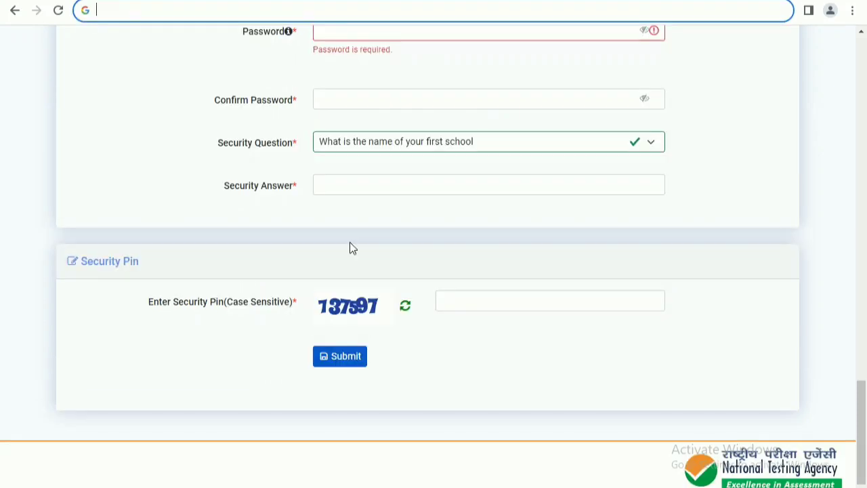
left_click(345, 181)
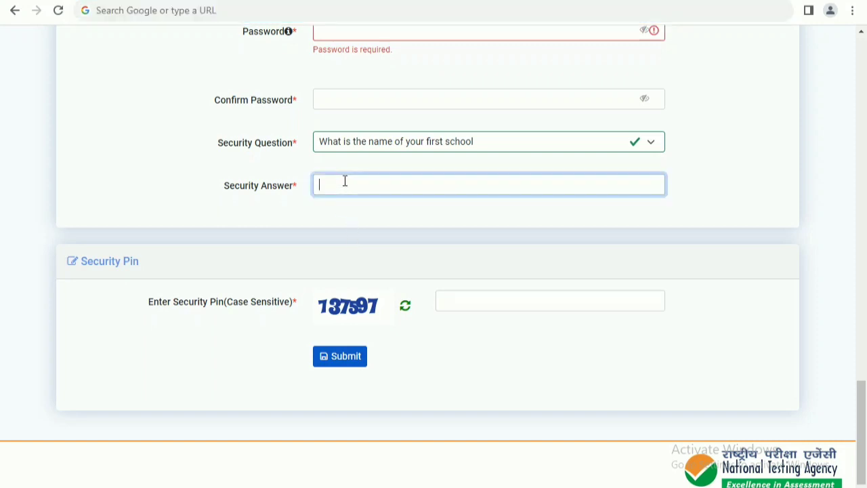
left_click(468, 302)
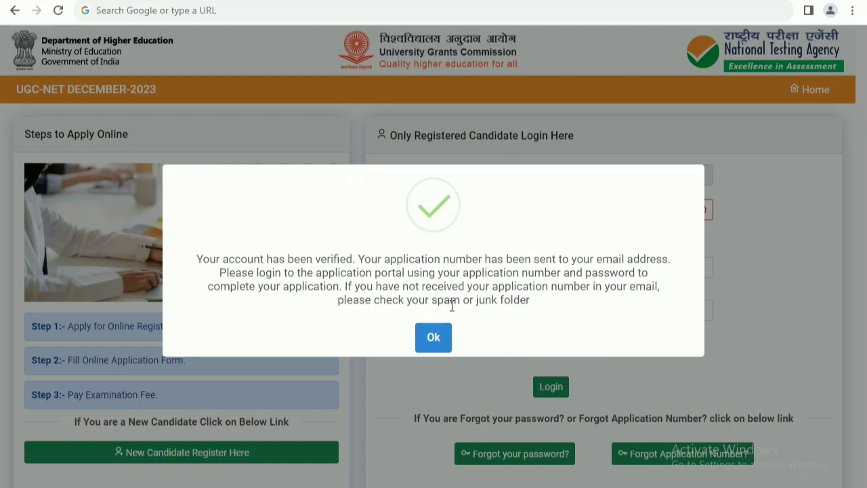
Step: Acknowledge the account verification message and go to the Application Number and Password fields of the registered candidate login
left_click(438, 346)
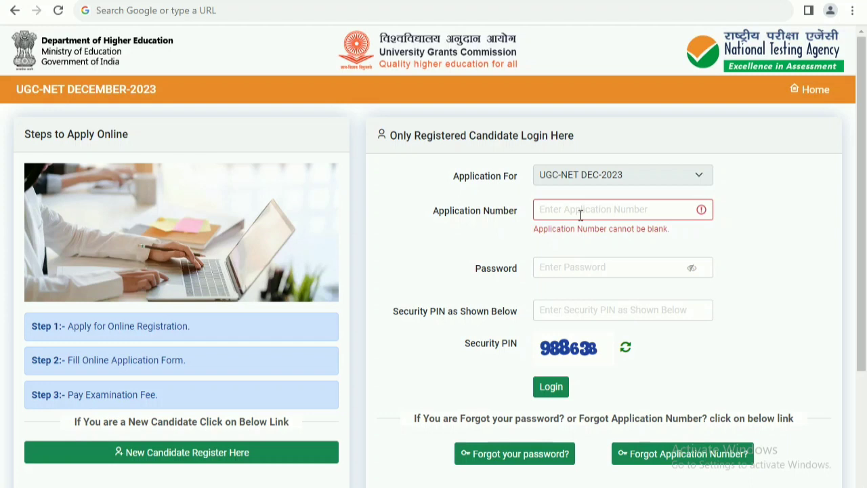
left_click(581, 214)
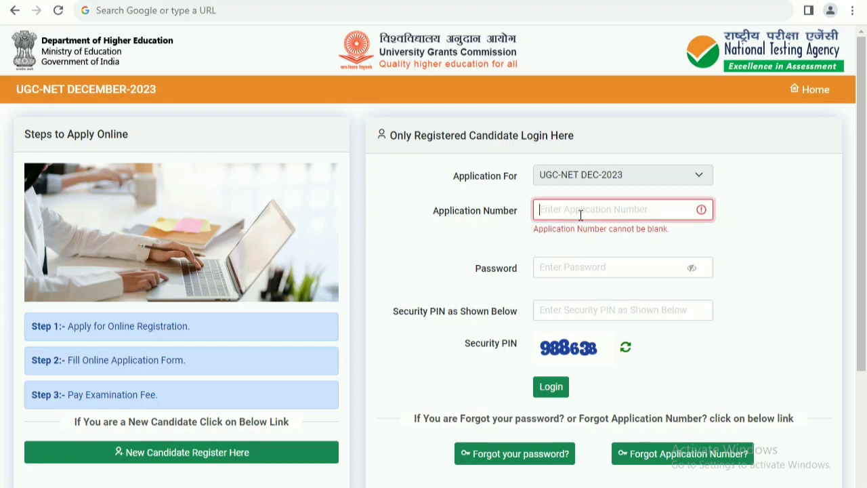
left_click(574, 264)
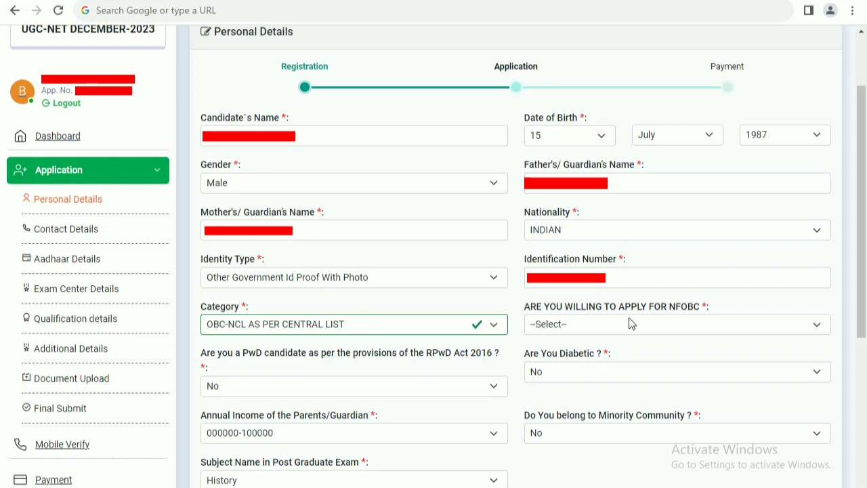
Step: Review the remaining fields of the Personal Details page and the declaration options of the Aadhaar Detail page
scroll(420, 468, "down", 15)
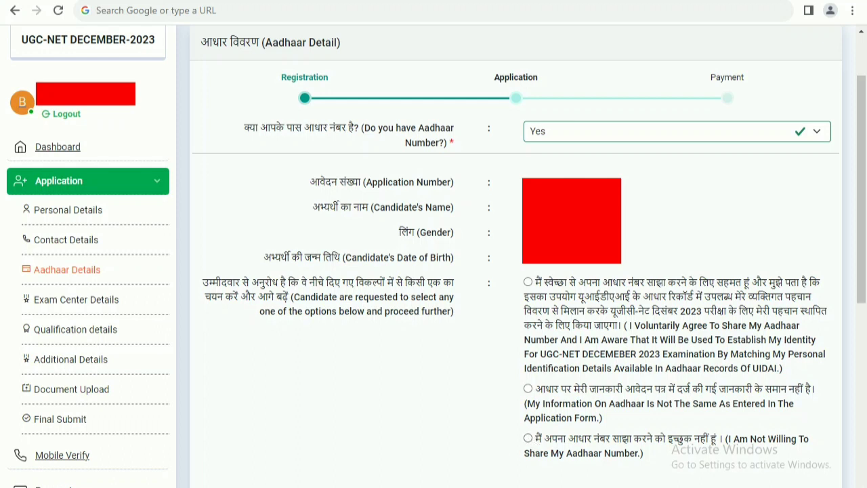
scroll(434, 258, "down", 6)
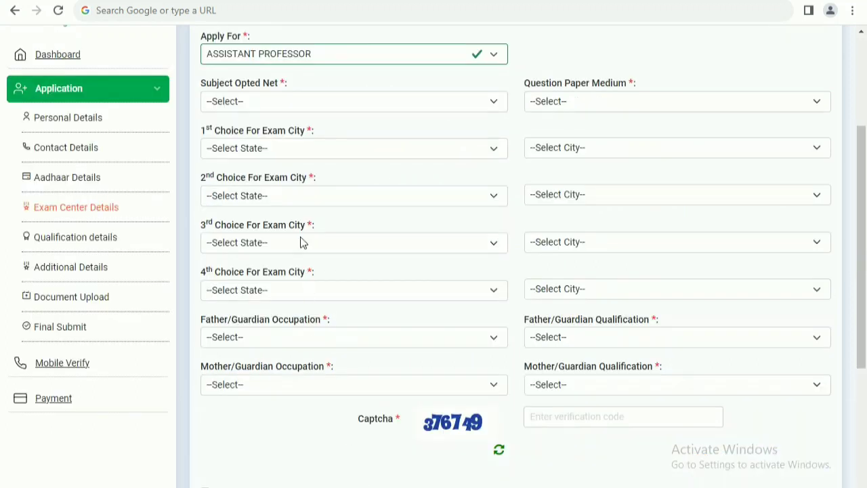
Step: Review the Apply For, Subject Opted Net and Question Paper Medium fields and the remainder of the exam center details
left_click(284, 60)
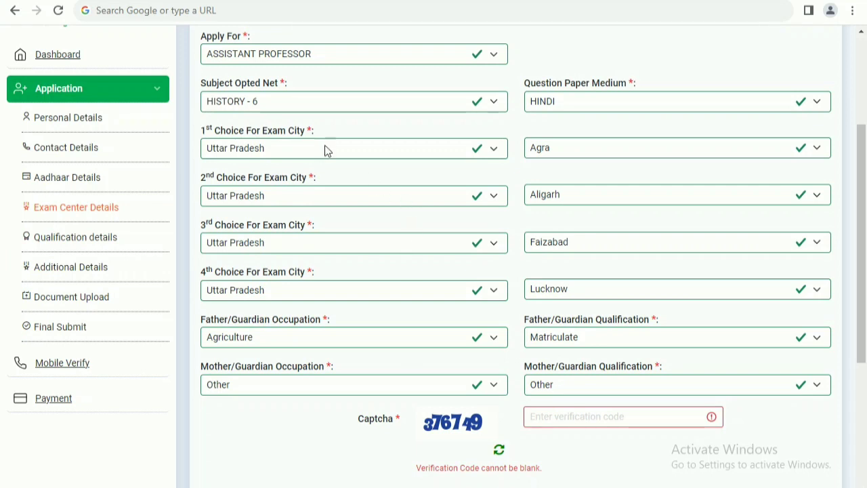
left_click(285, 107)
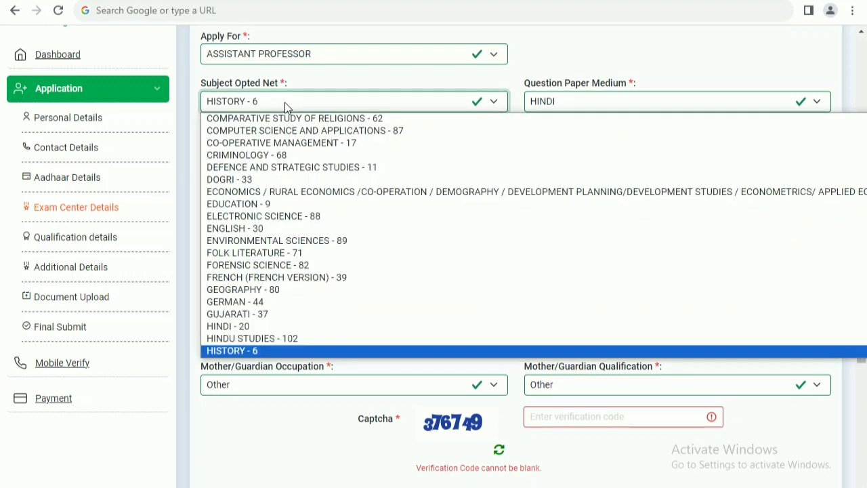
left_click(287, 106)
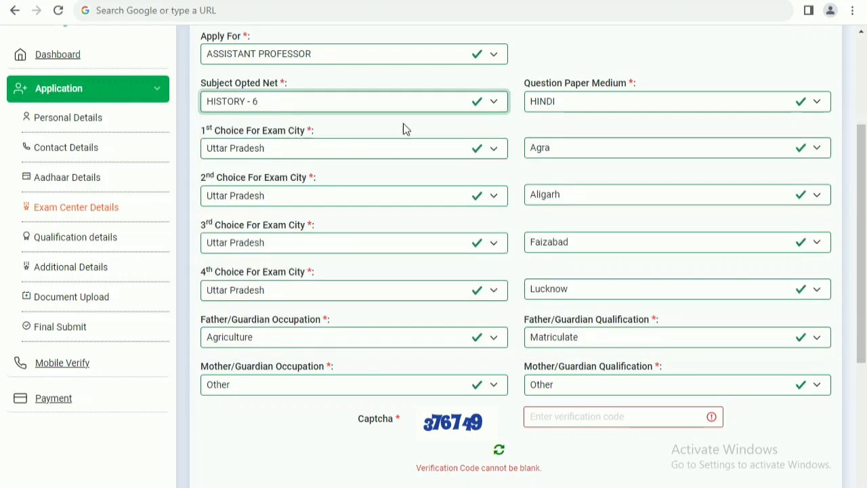
left_click(565, 110)
left_click(564, 110)
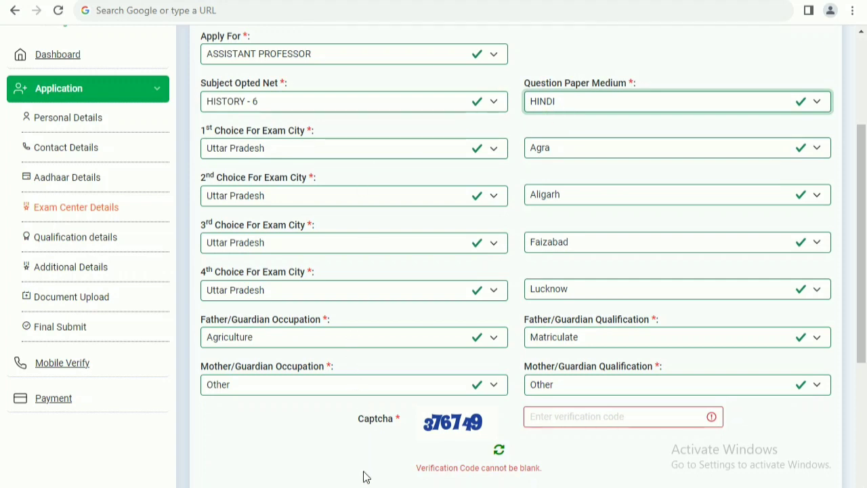
scroll(366, 474, "down", 4)
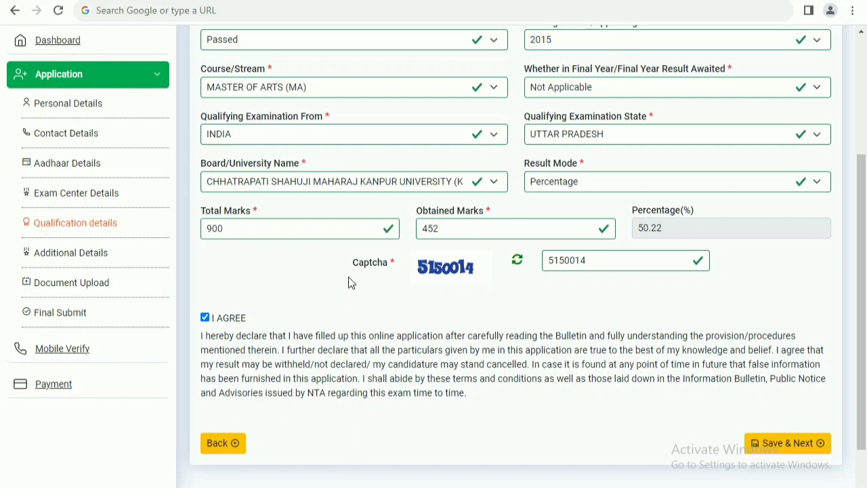
Step: Check the available options for pass status, passing year and Course/Stream in the qualification details
left_click(264, 41)
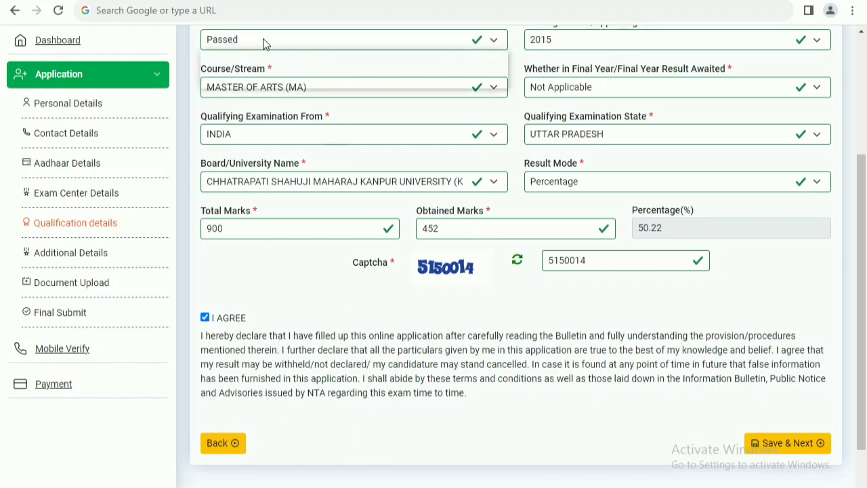
left_click(265, 42)
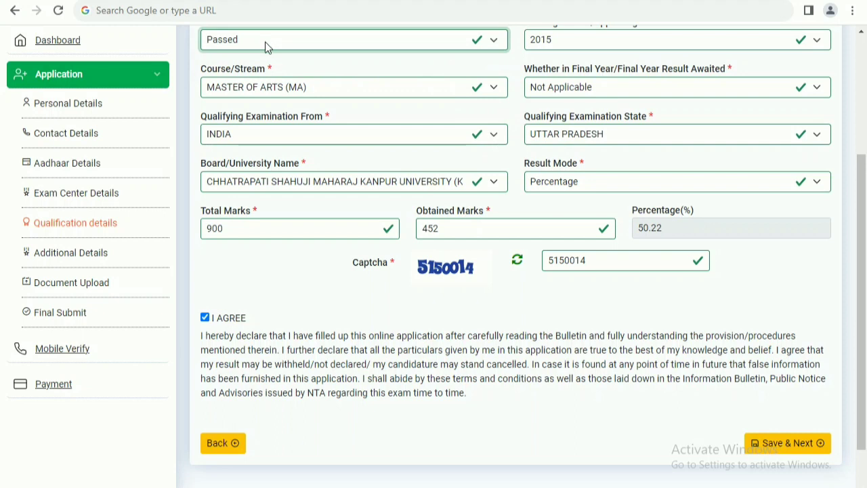
left_click(590, 46)
left_click(588, 48)
left_click(319, 93)
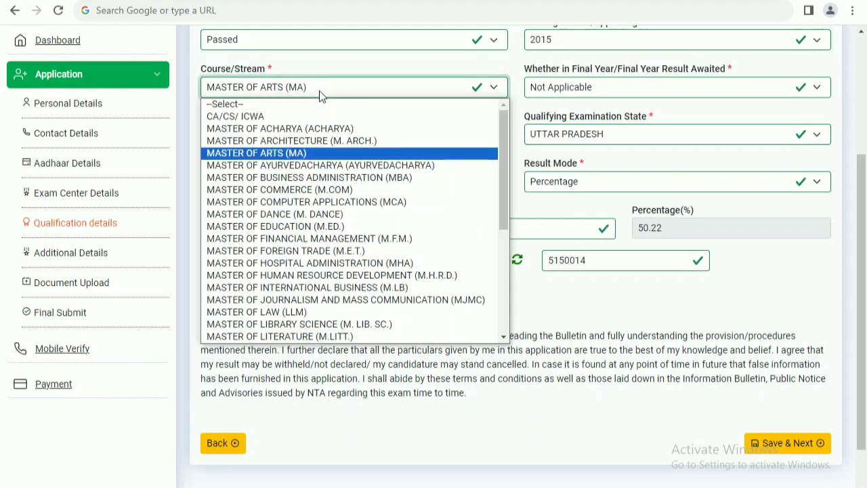
left_click(382, 99)
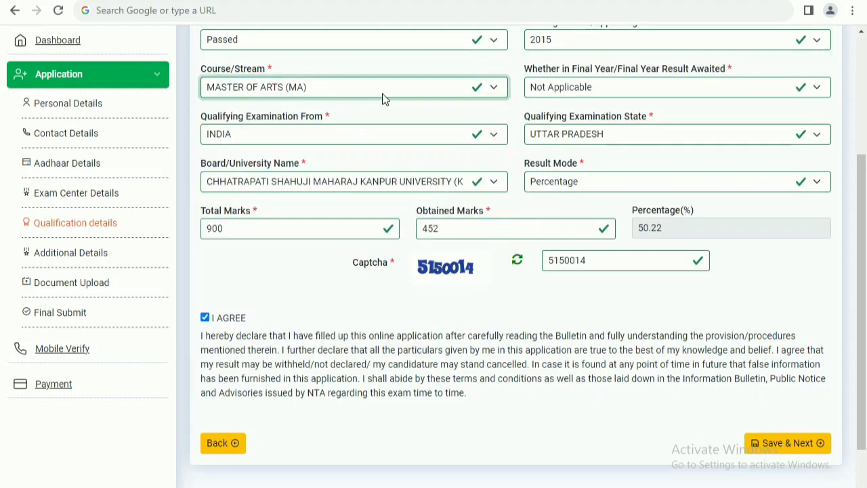
Step: Check the options of the Whether in Final Year/Final Year Result Awaited field and recheck the pass status field
left_click(565, 93)
left_click(567, 93)
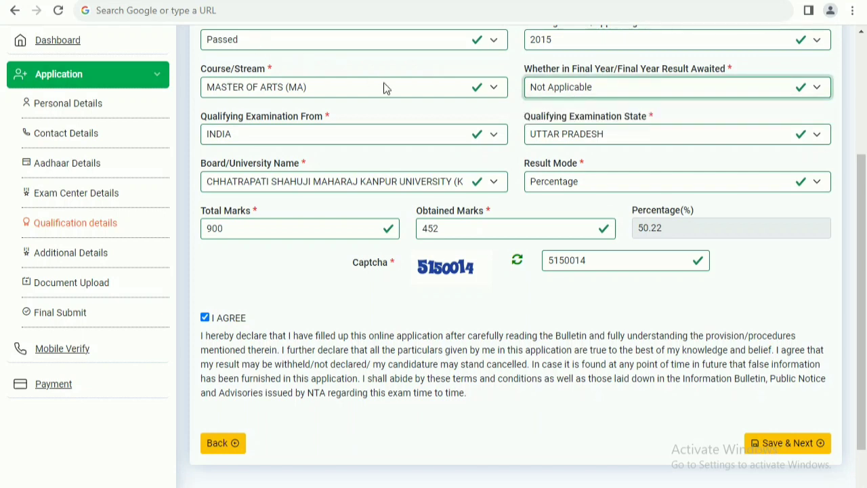
left_click(601, 98)
left_click(246, 41)
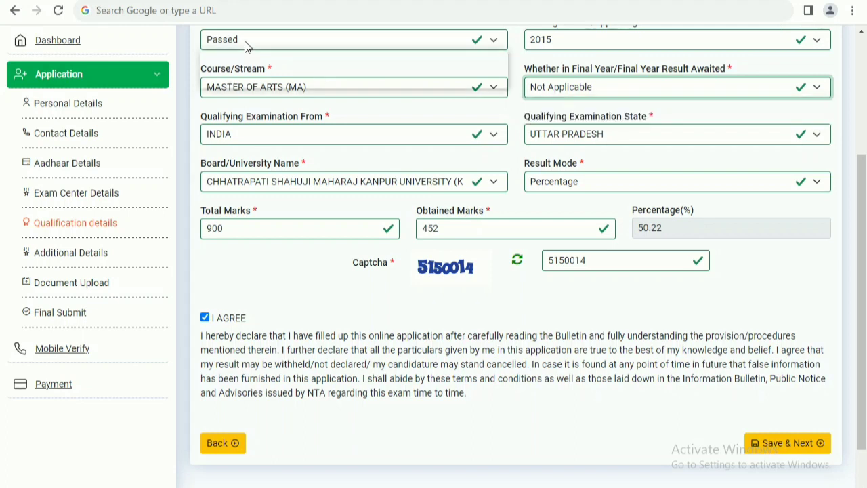
left_click(263, 39)
left_click(575, 93)
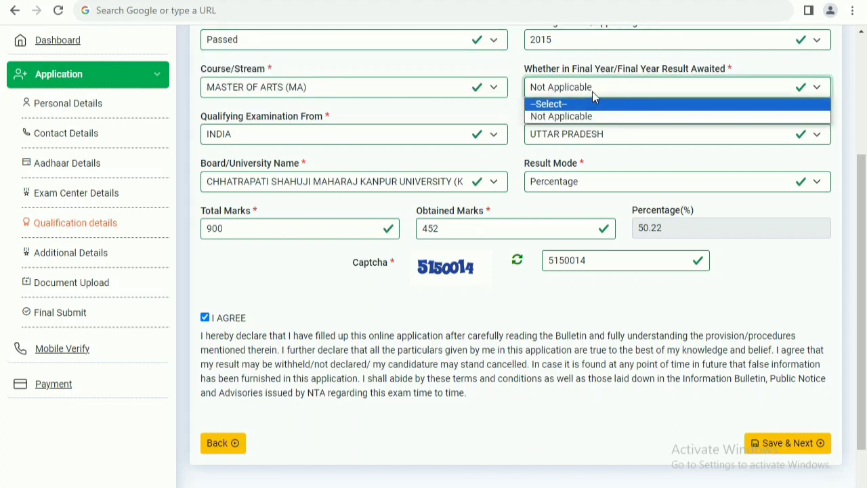
left_click(592, 86)
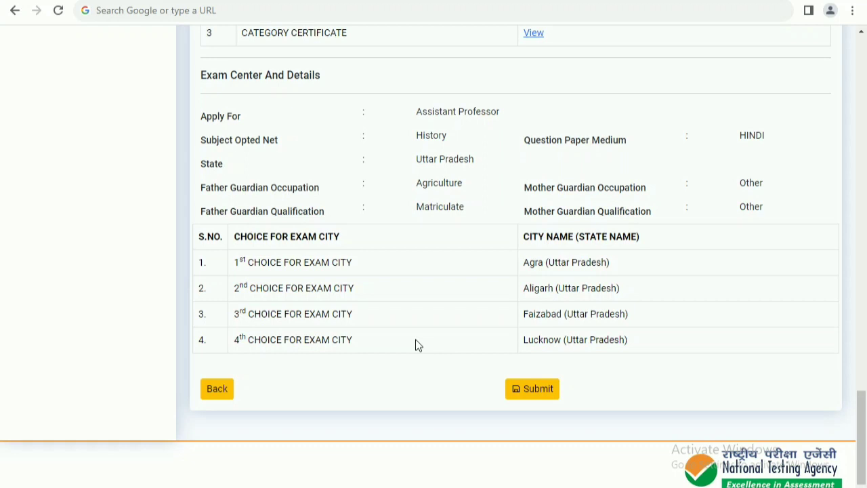
Step: Submit the reviewed application and proceed with the ₹600.00 exam fee to the SBI Epay payment mode selection
left_click(536, 395)
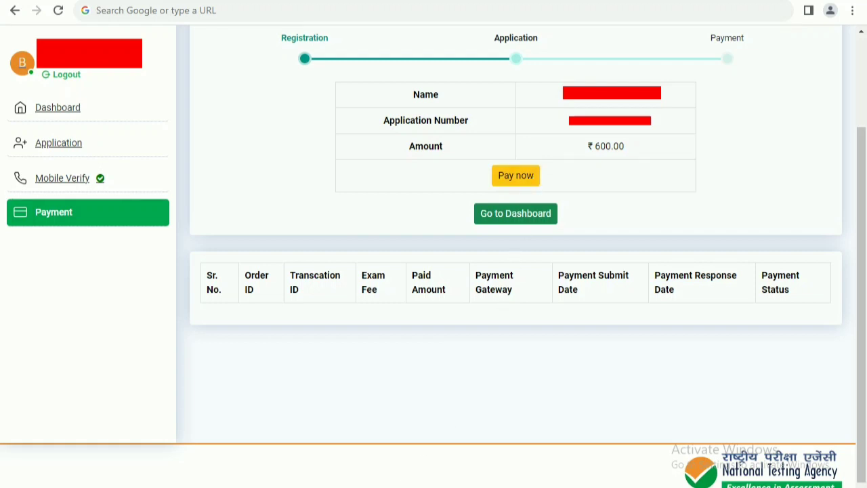
left_click(516, 177)
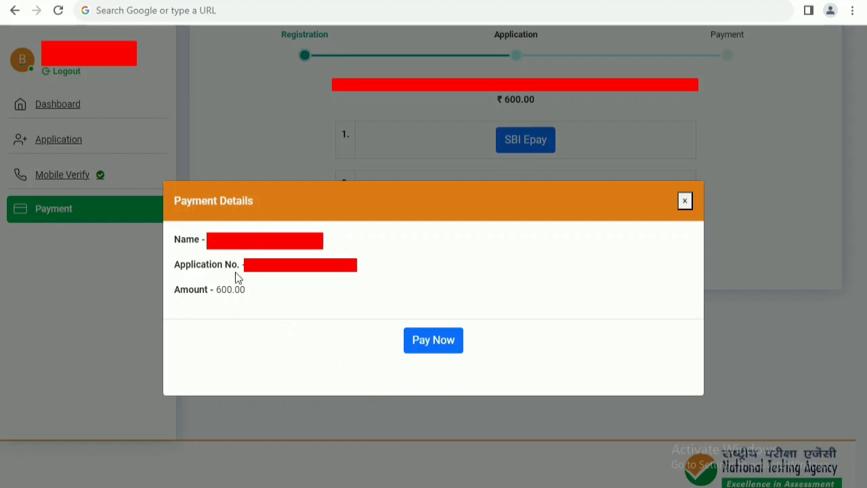
left_click(428, 346)
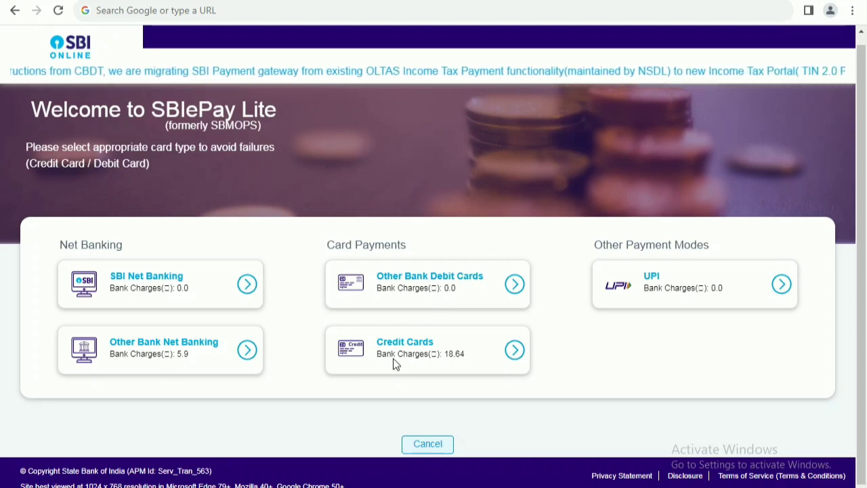
left_click(675, 300)
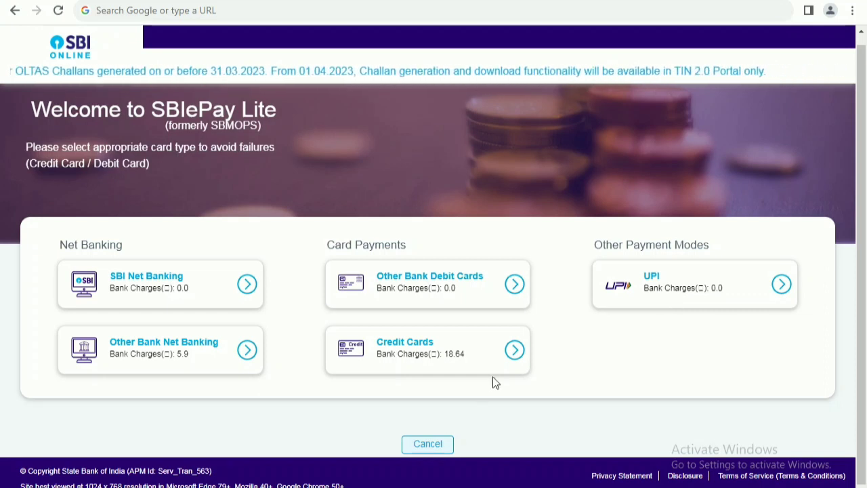